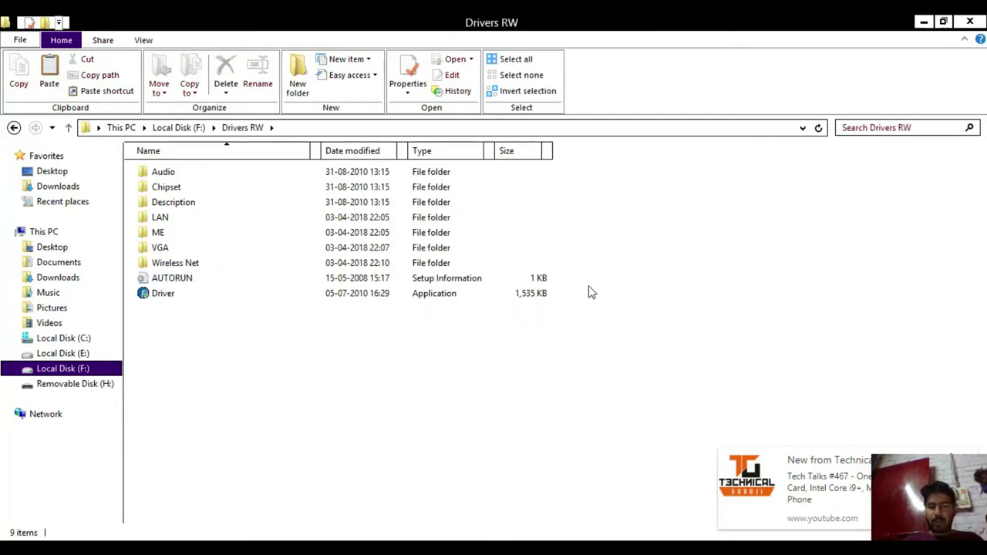
- Close the Drivers RW folder window to get back to the desktop
key(BackSpace)
key(Return)
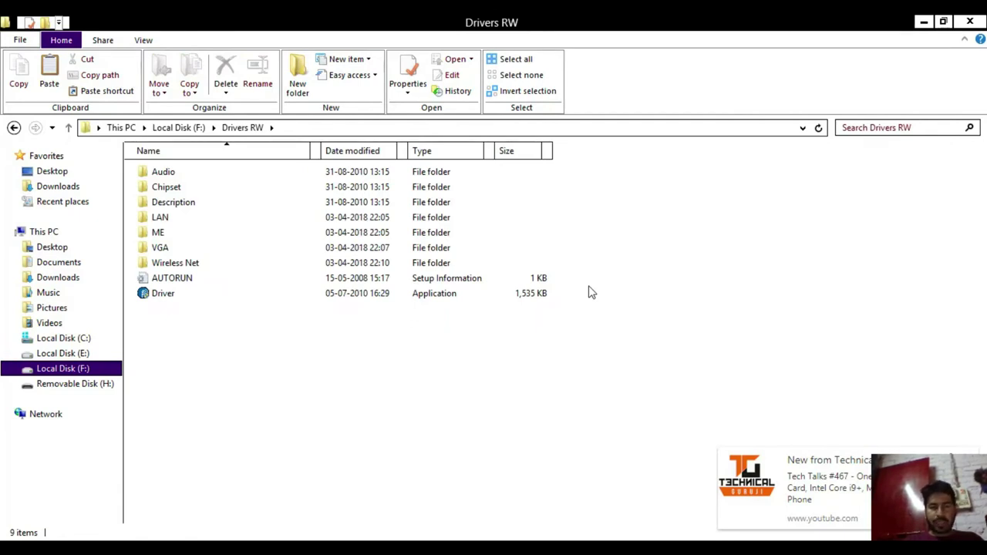
click(983, 23)
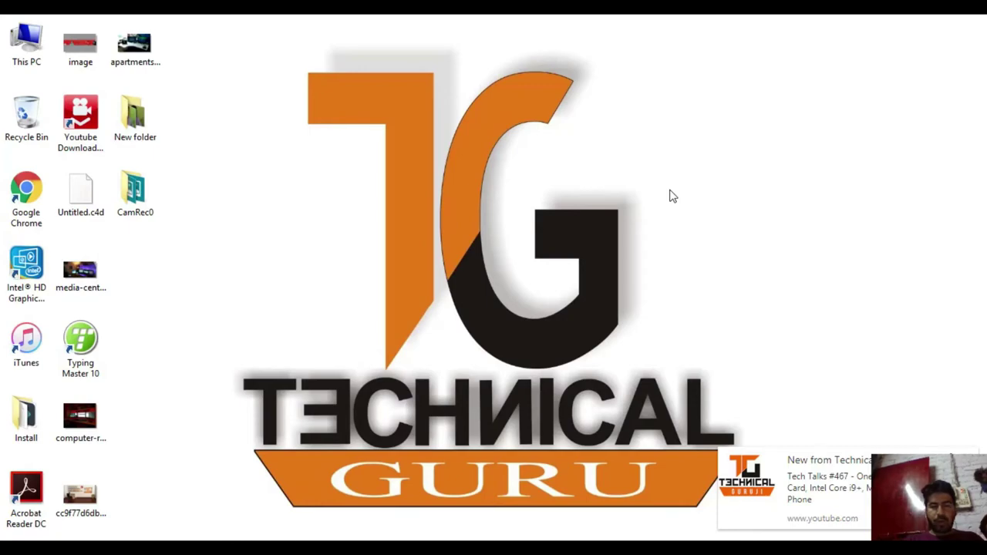
- Open a Command Prompt by running cmd, and start the diskpart utility in it
key(super+r)
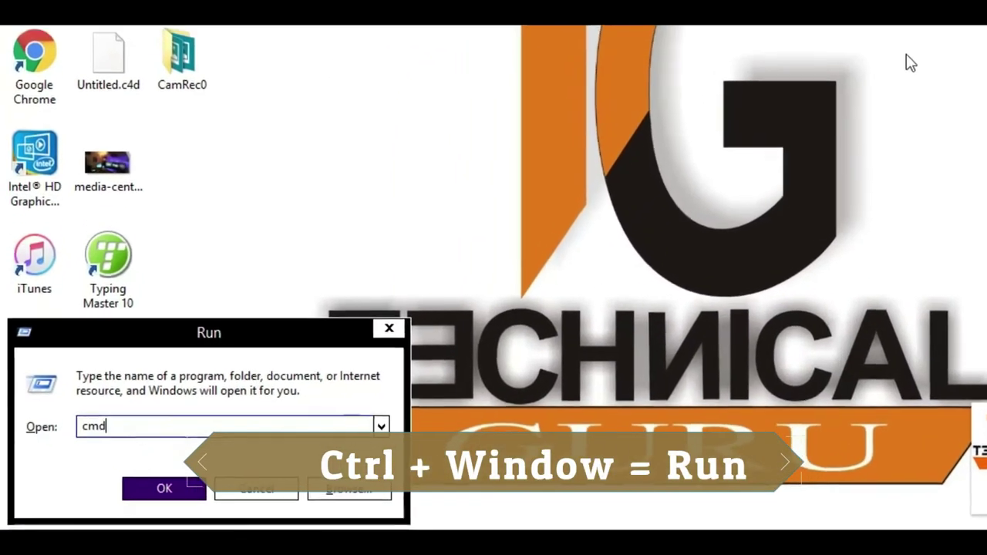
text(cmd)
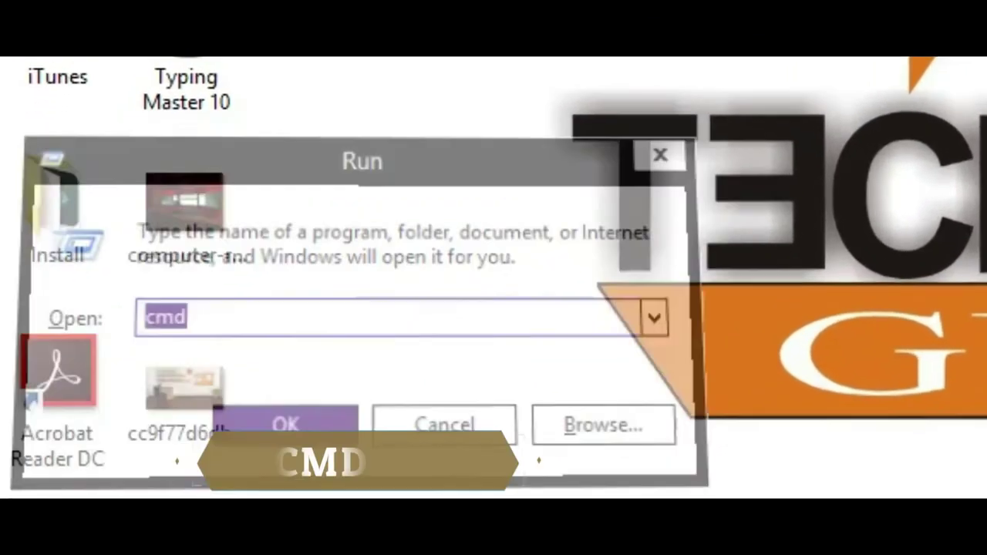
key(Return)
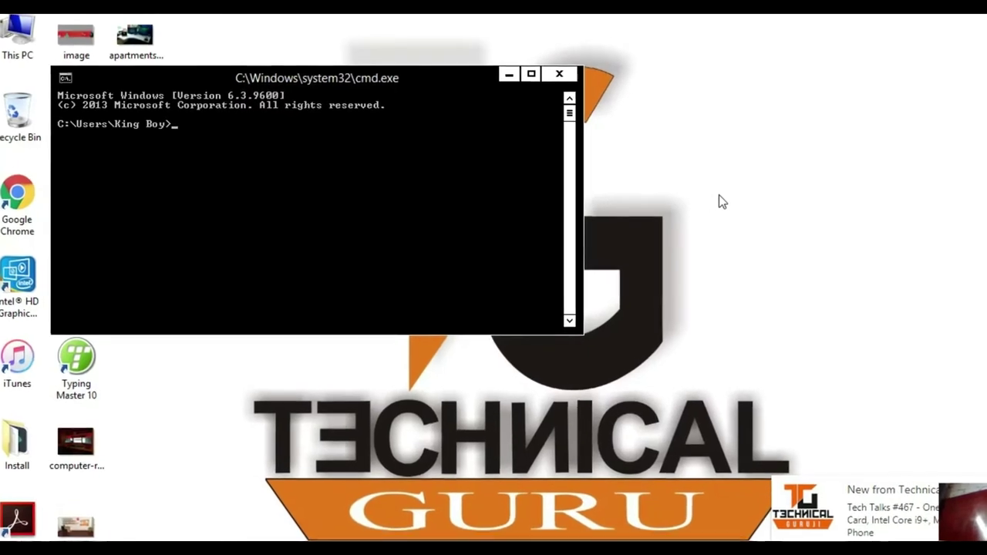
text(diskpart)
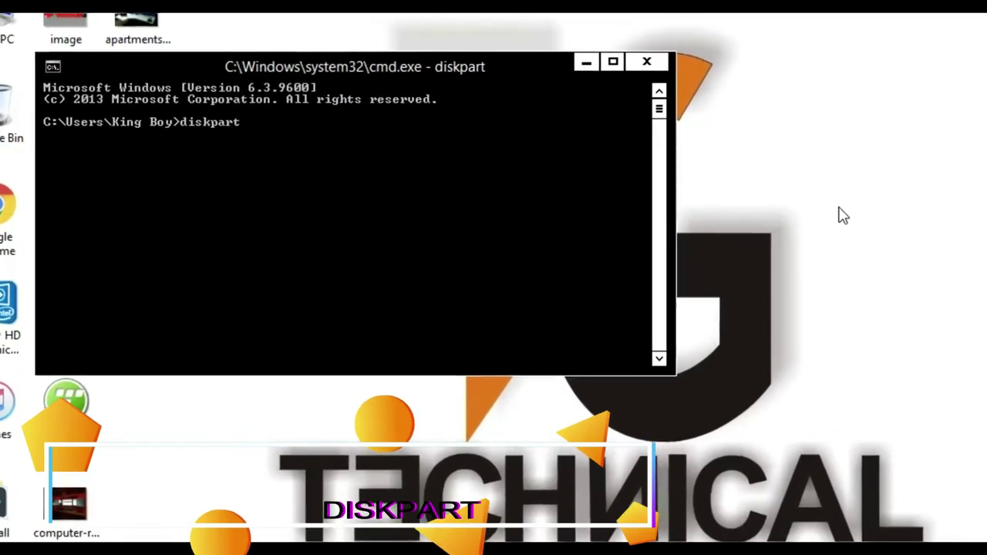
key(Return)
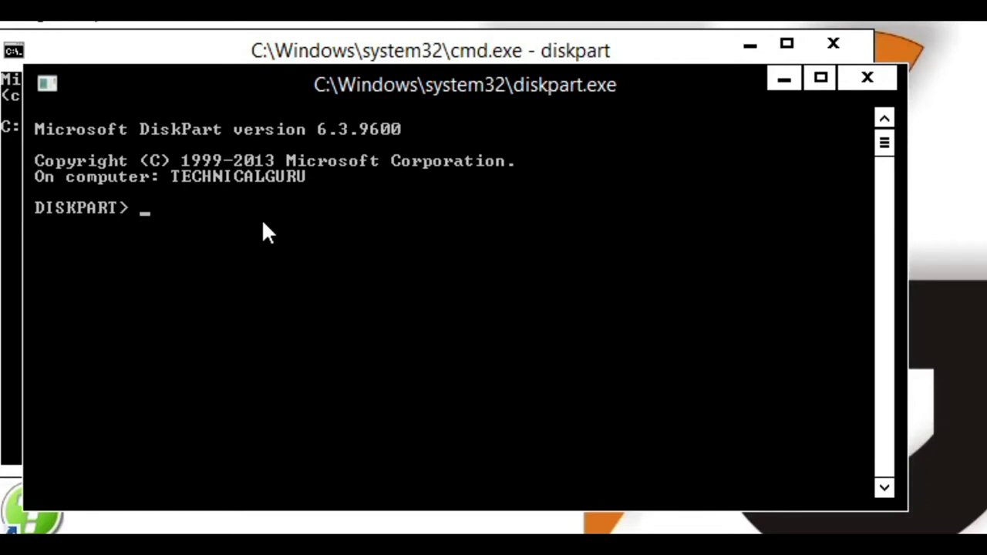
- List the computer's disks in DiskPart and select disk 1
text(list disk)
key(Return)
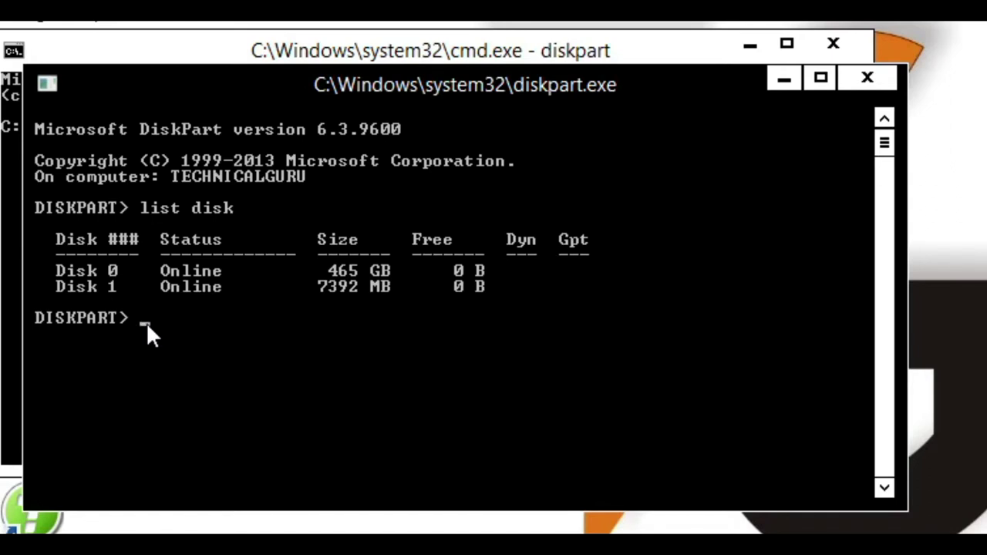
text(lect disk 1)
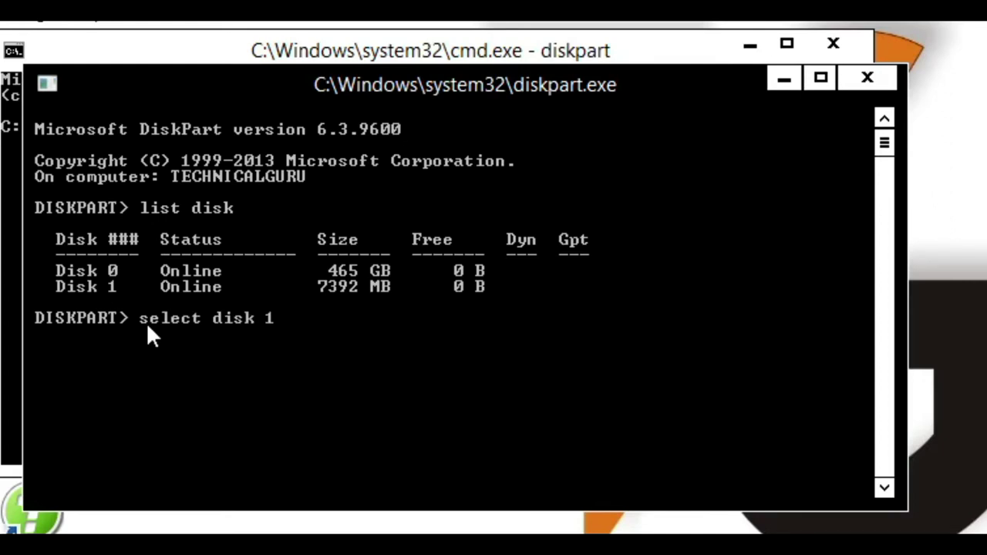
key(Return)
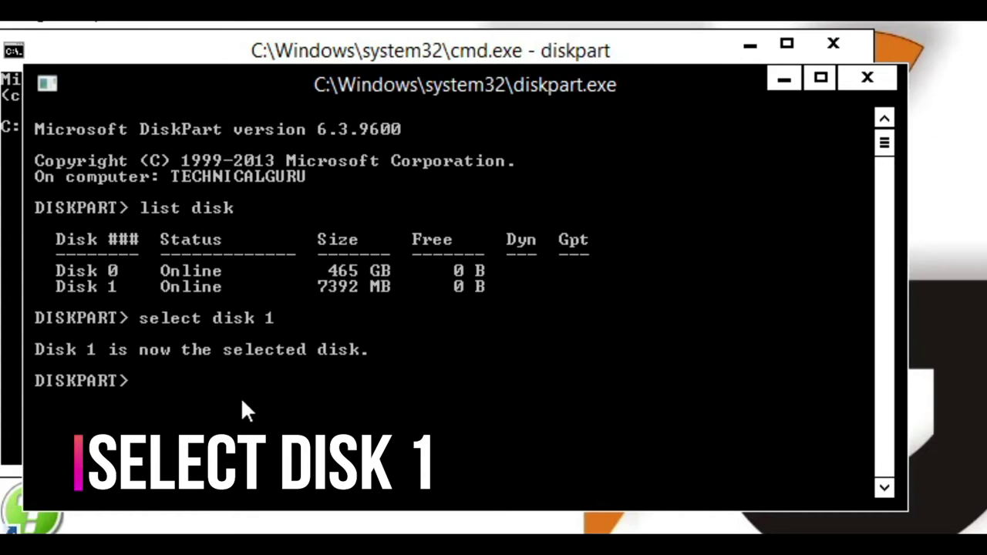
- Erase the selected disk with the DiskPart clean command
text(c)
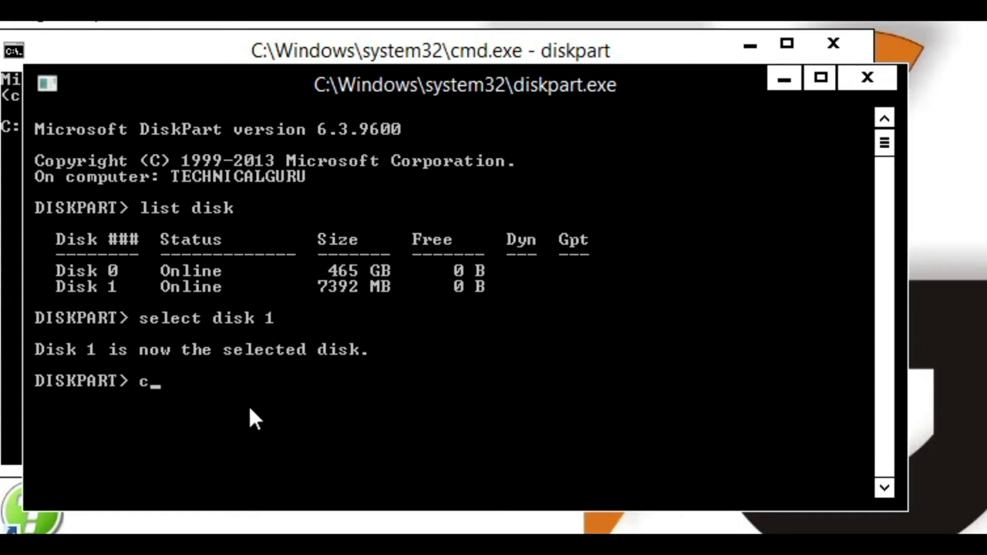
text(lean)
key(Return)
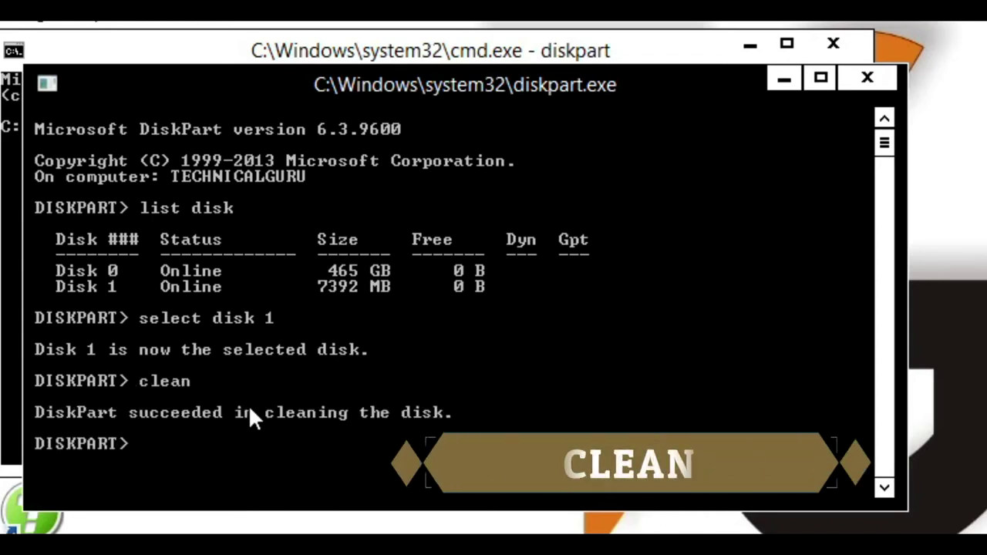
- Create a primary partition on the cleaned disk with "create partition primary"
text(crea)
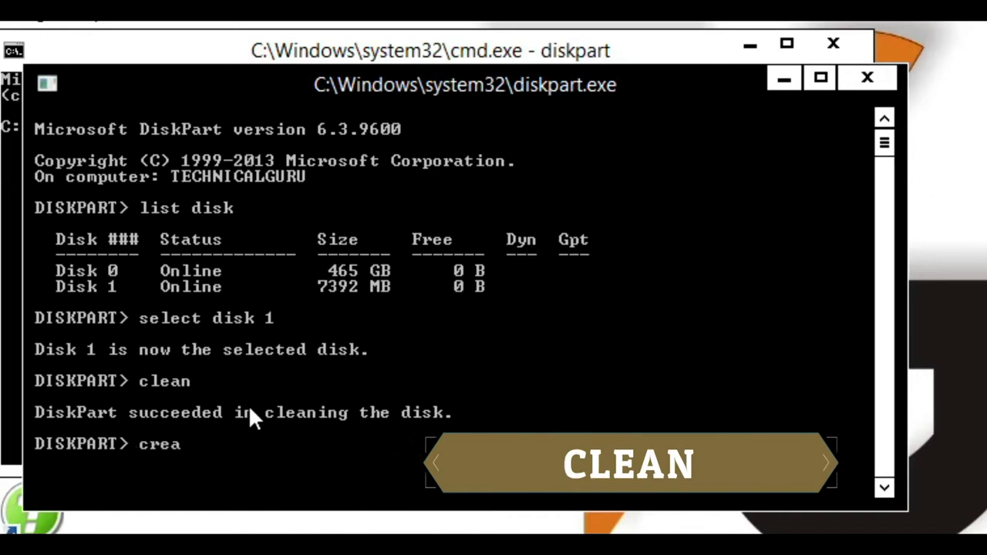
text(te partito)
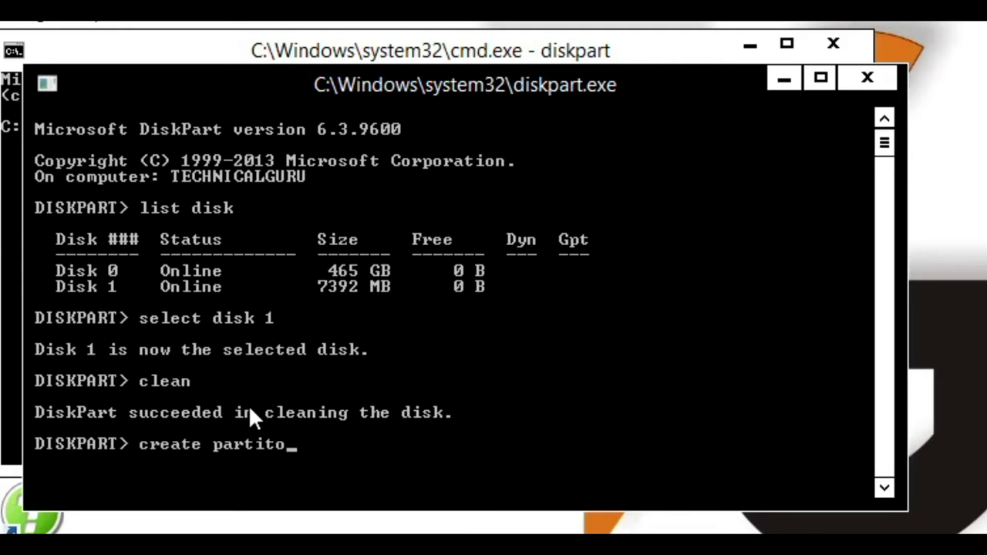
key(BackSpace)
text(ion primary)
key(Return)
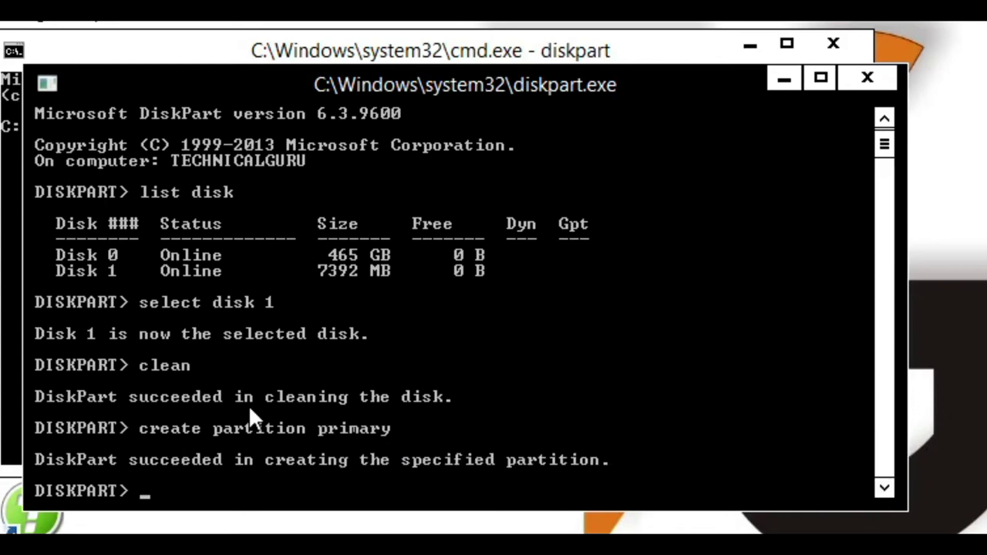
- Try to select partition 1 on the disk with the command "select partion 1"
text(slect pa)
key(BackSpace)
key(BackSpace)
key(BackSpace)
key(BackSpace)
key(BackSpace)
key(BackSpace)
key(BackSpace)
text(elect partion )
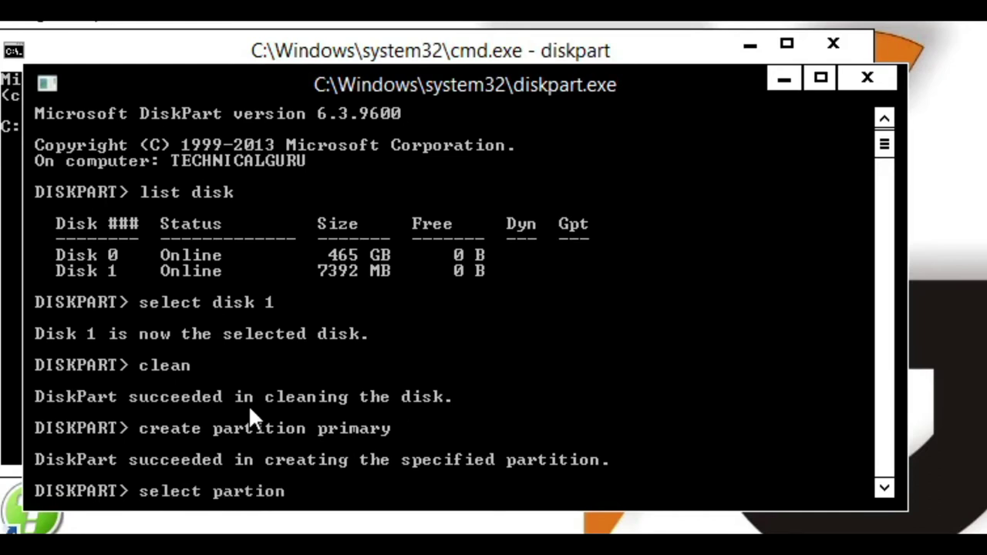
text(1)
key(Return)
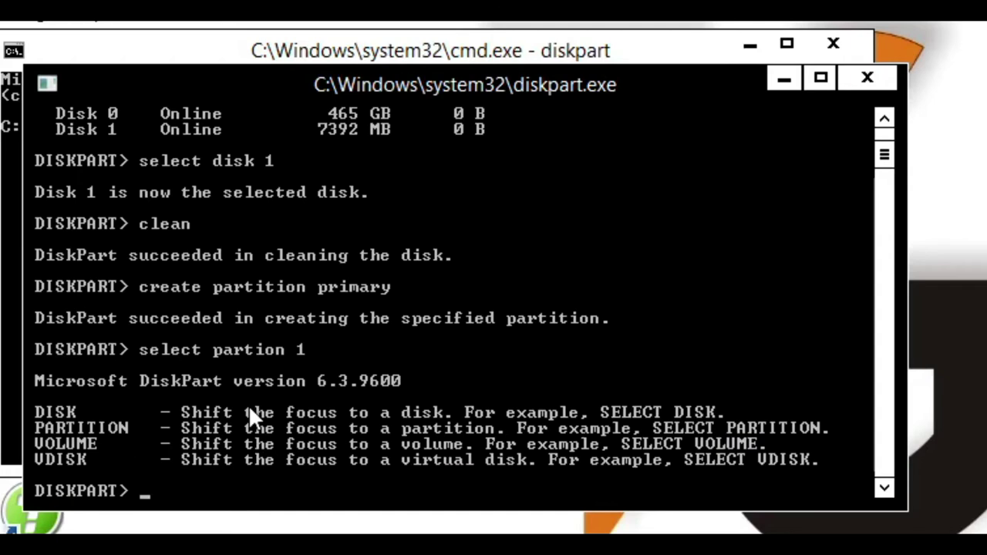
- Mark the new partition as active and format it with the plain format command
text(active)
key(Return)
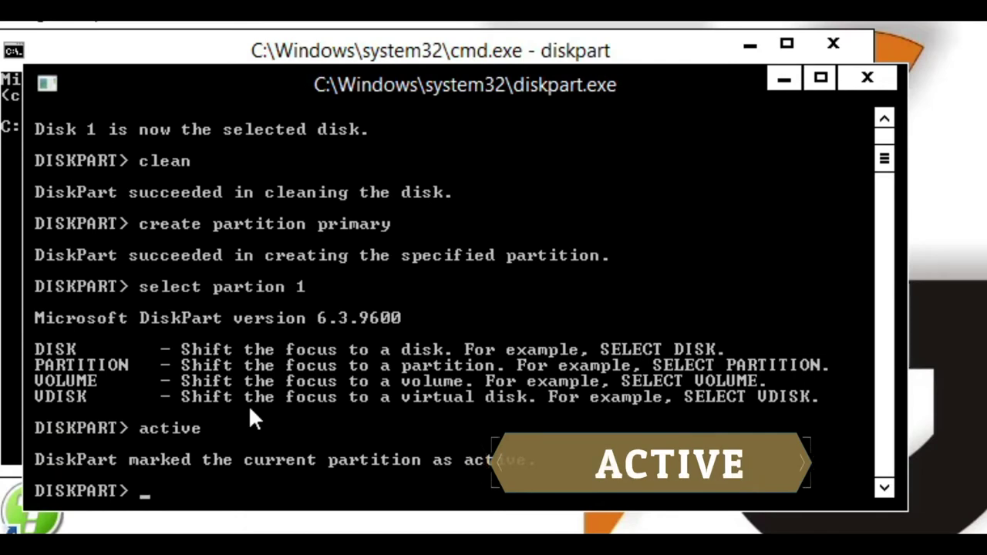
text(format)
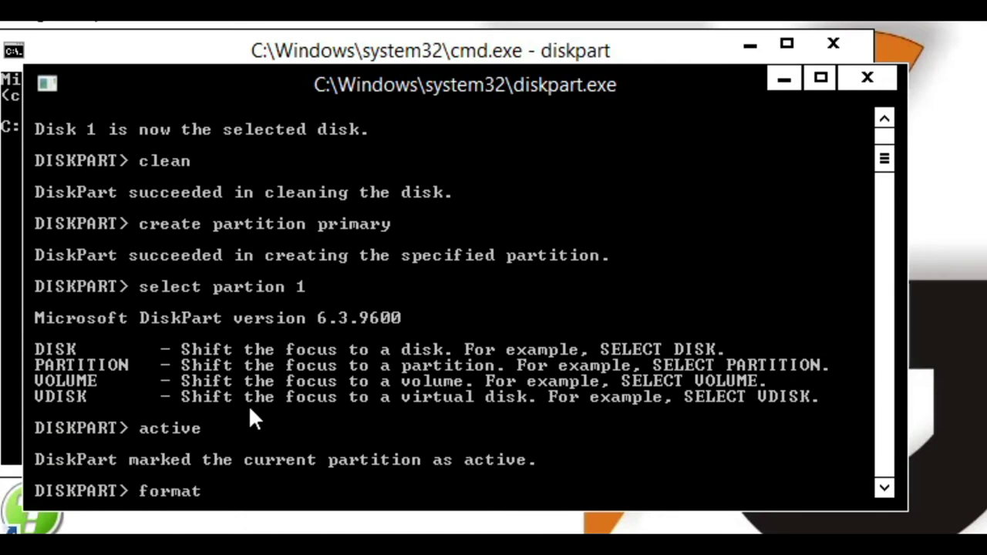
key(Return)
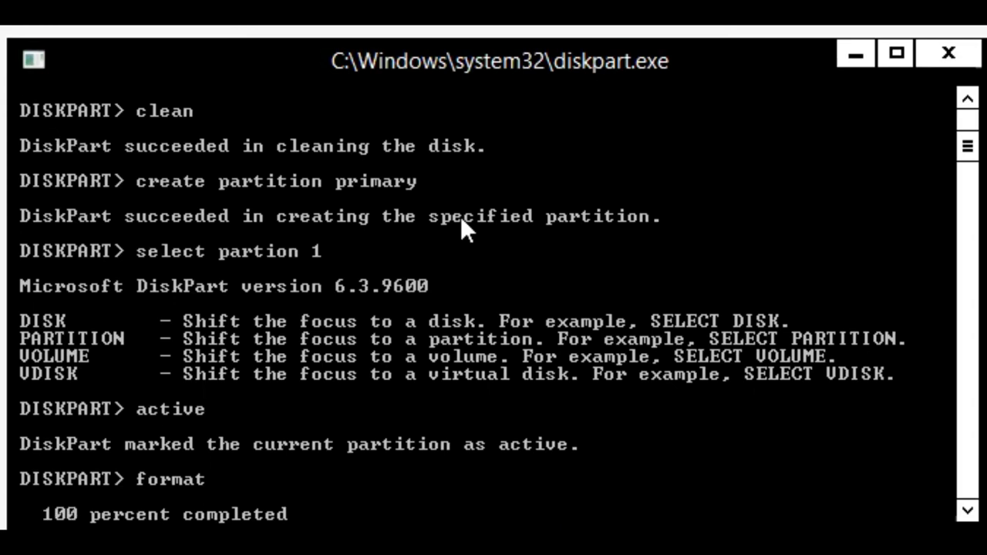
- Assign a drive letter to the formatted volume with the DiskPart assign command
drag(966, 148, 965, 169)
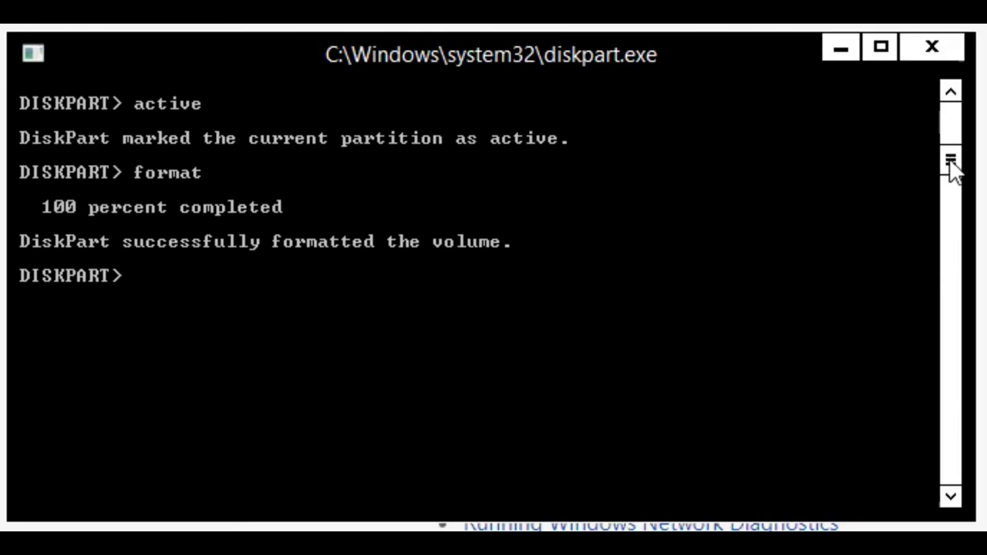
text(ass)
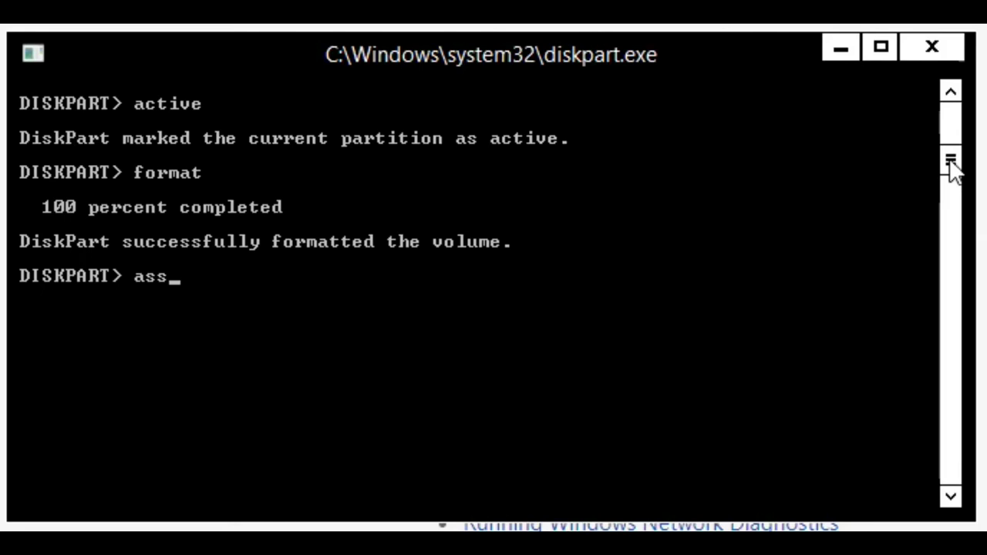
key(BackSpace)
key(BackSpace)
key(BackSpace)
text(as)
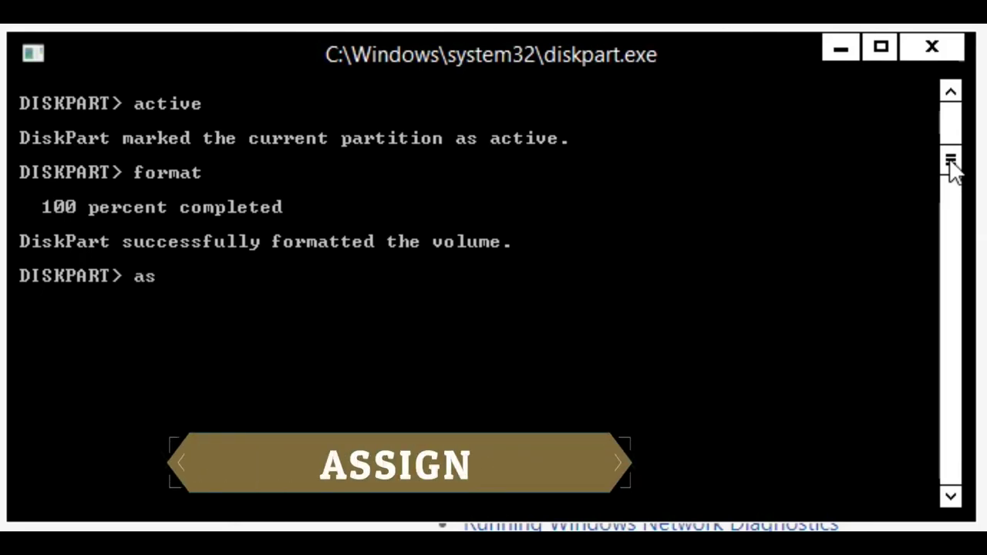
text(sign)
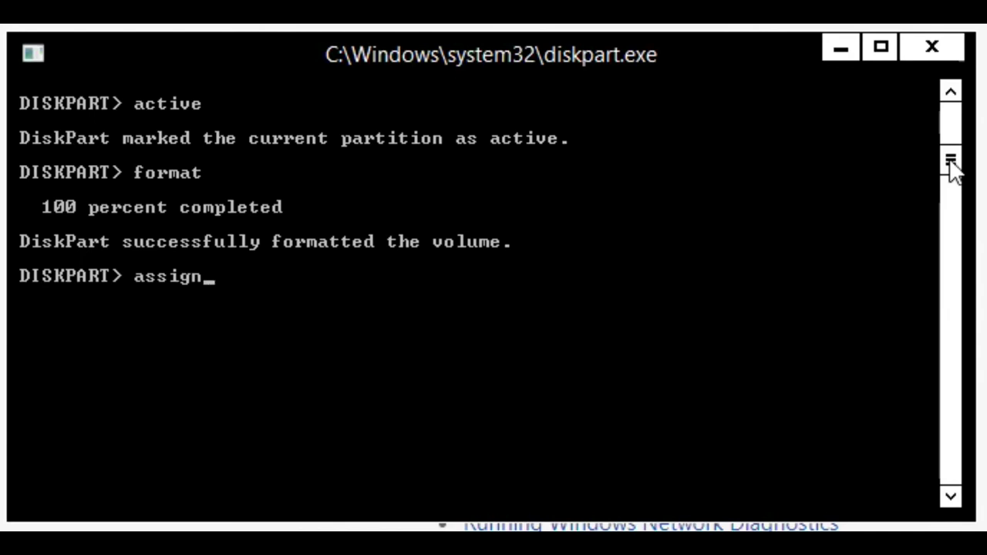
key(Return)
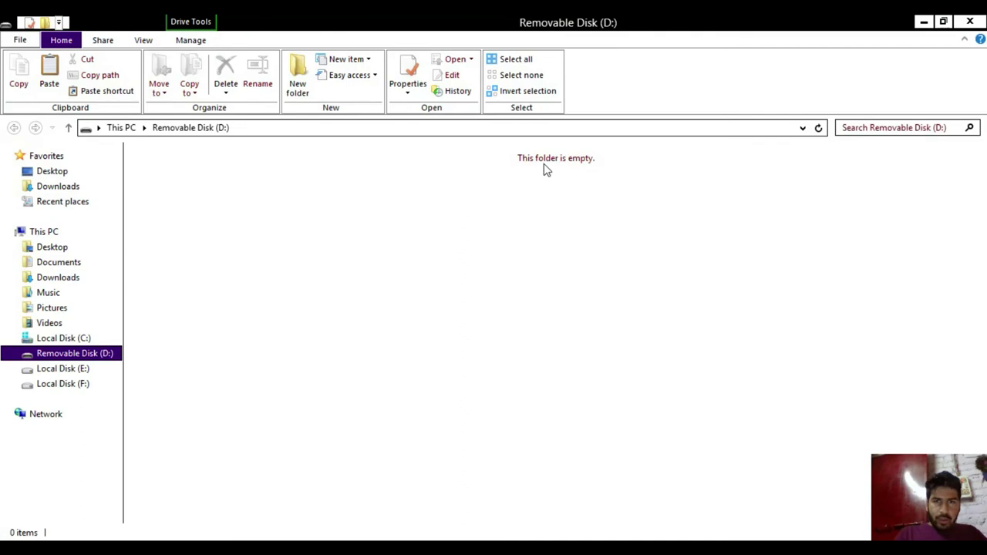
- Shrink the Removable Disk (D:) window from full screen, move it aside, and open a second File Explorer window
click(943, 22)
drag(353, 31, 776, 88)
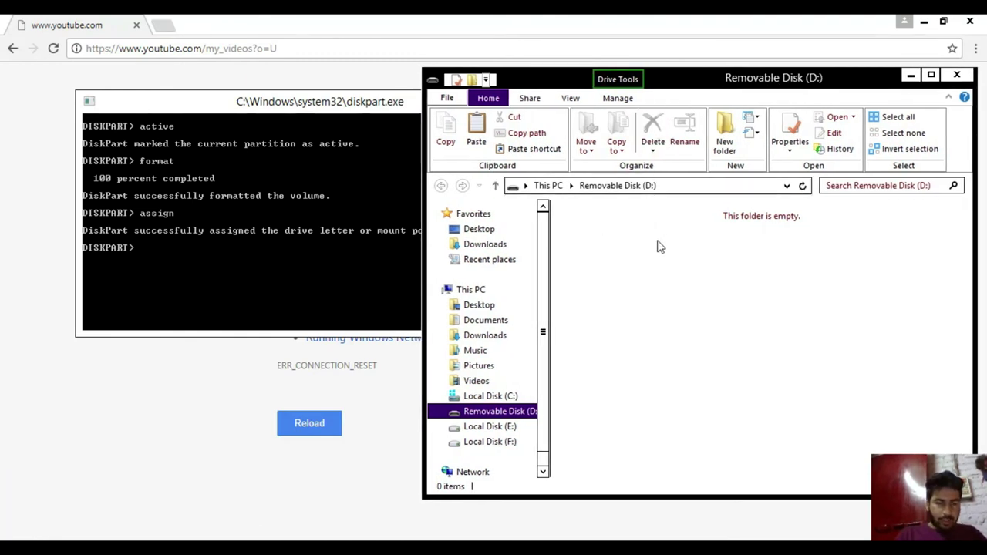
key(super+e)
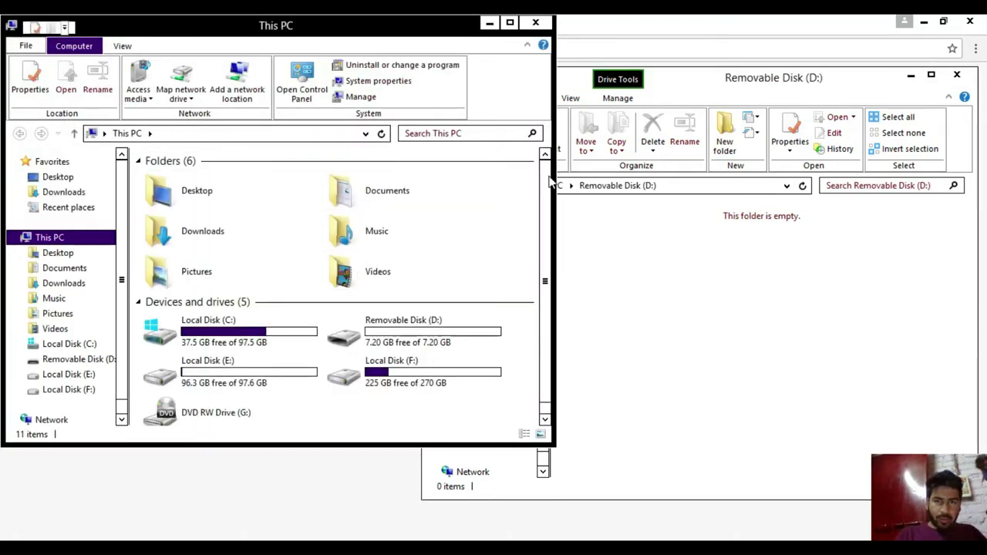
- Open the Drivers RW folder on Local Disk (F:) in the This PC window
scroll(550, 199, down, 1)
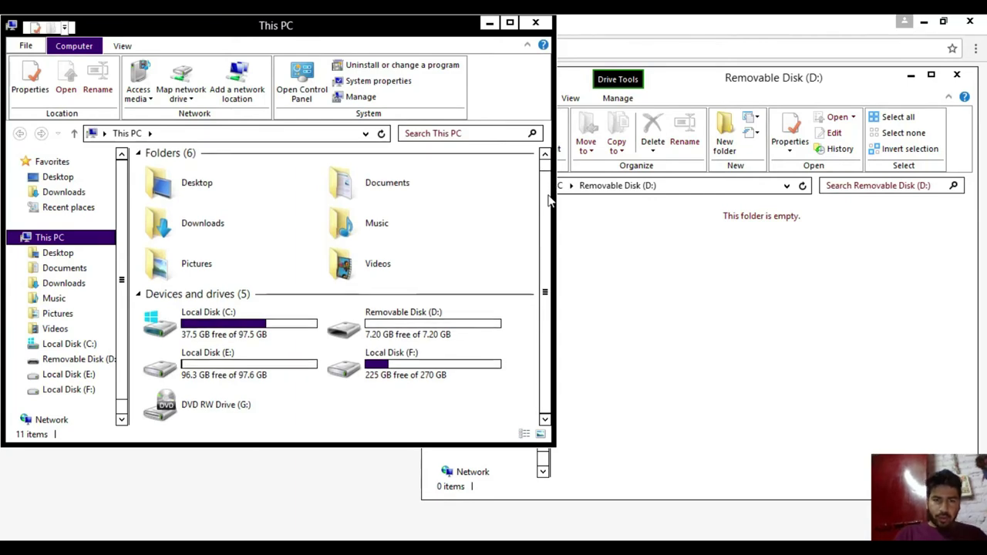
click(423, 357)
double_click(422, 357)
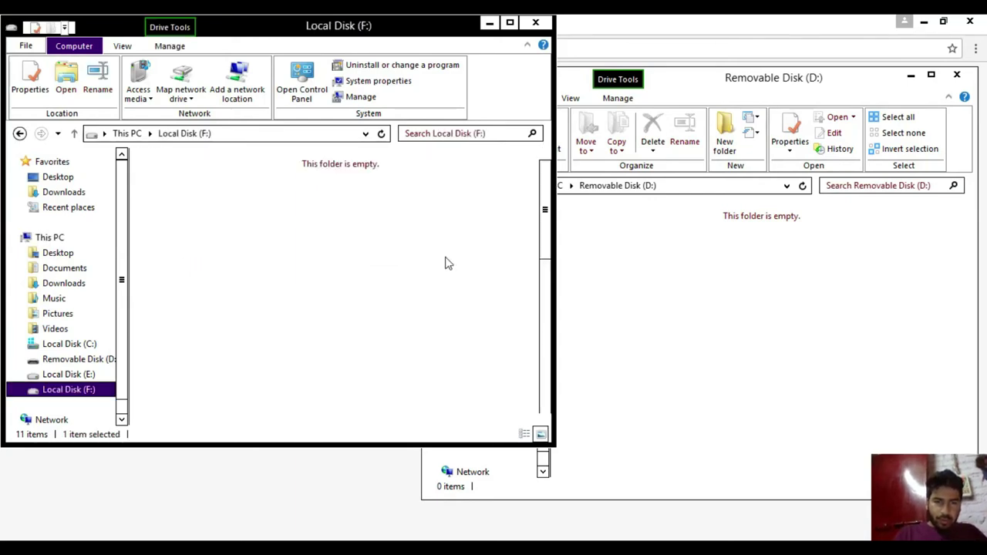
click(436, 231)
key(Down)
scroll(437, 230, down, 1)
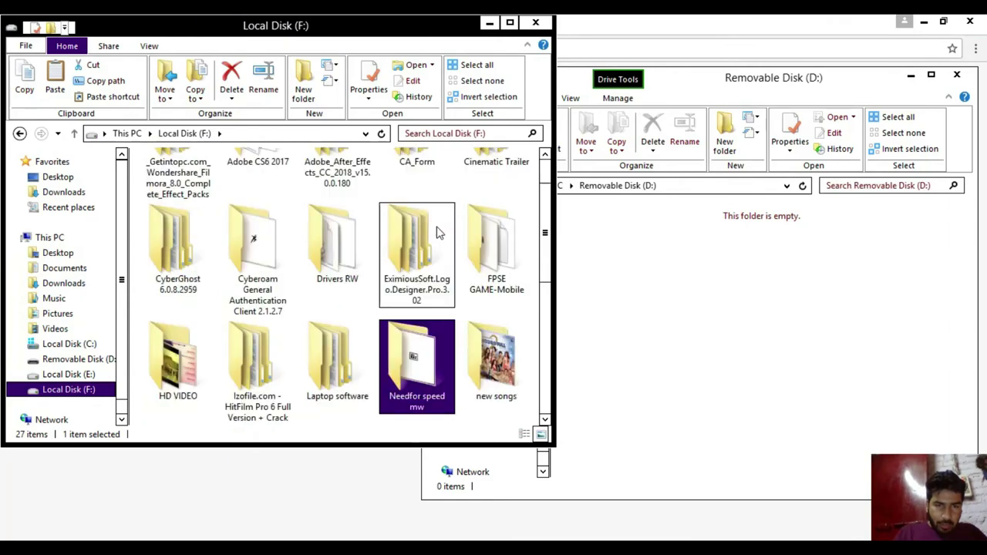
key(Left)
key(Return)
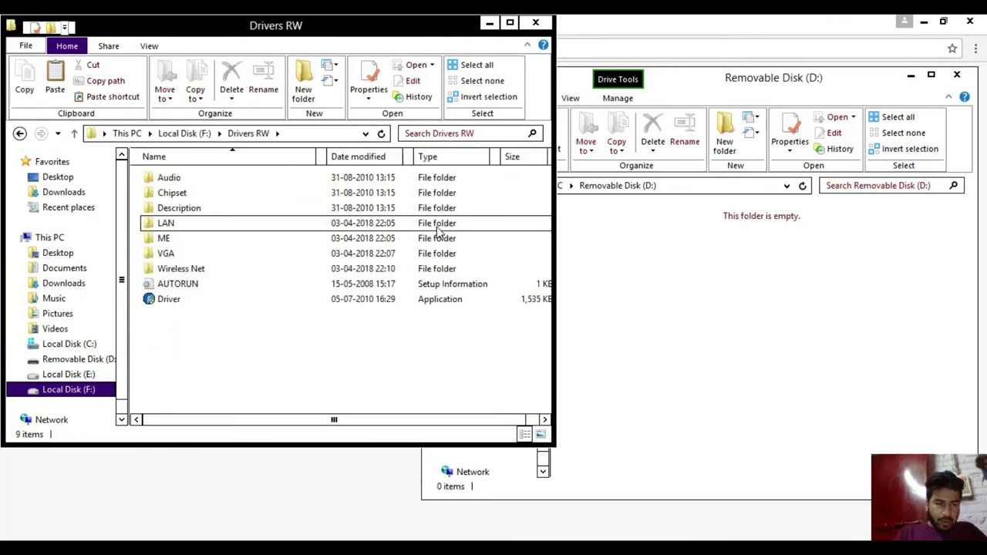
- Copy all files and folders from Drivers RW to Removable Disk (D:)
key(ctrl+a)
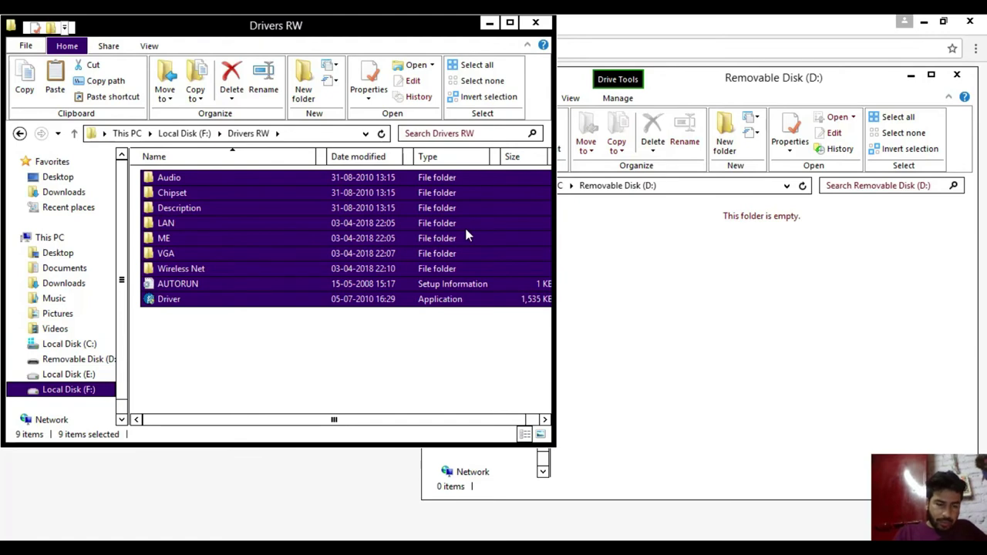
drag(466, 235, 637, 274)
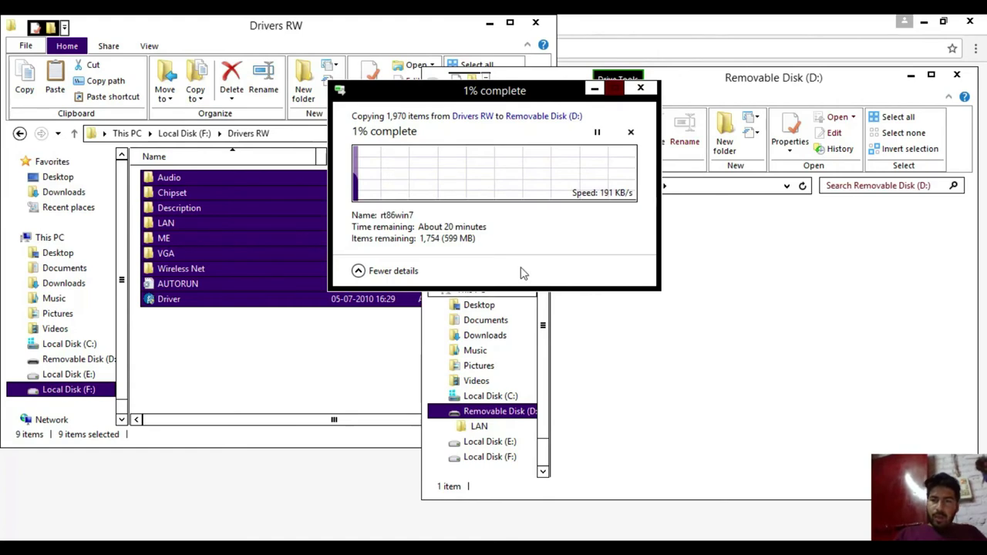
click(750, 305)
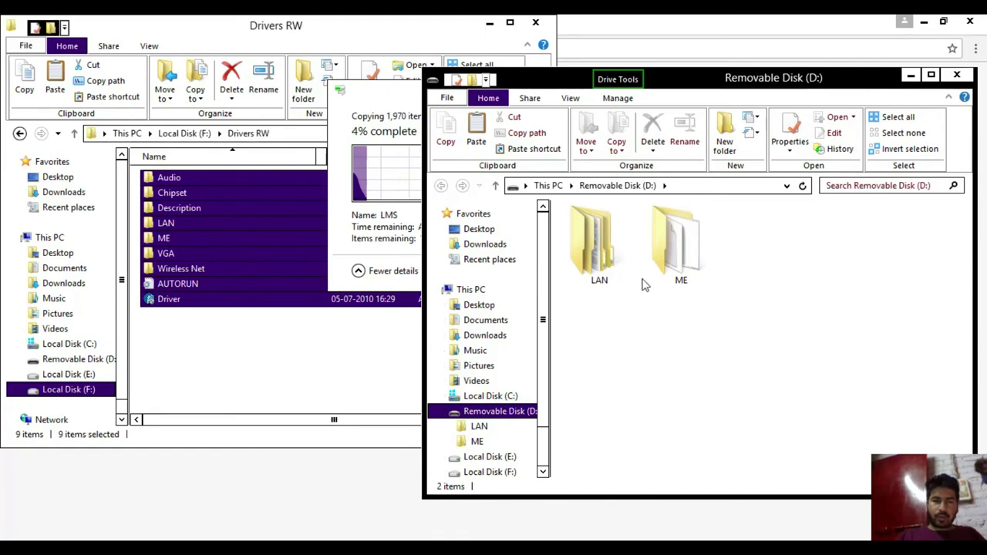
- Exit DiskPart and end the Command Prompt session with the exit command
click(333, 217)
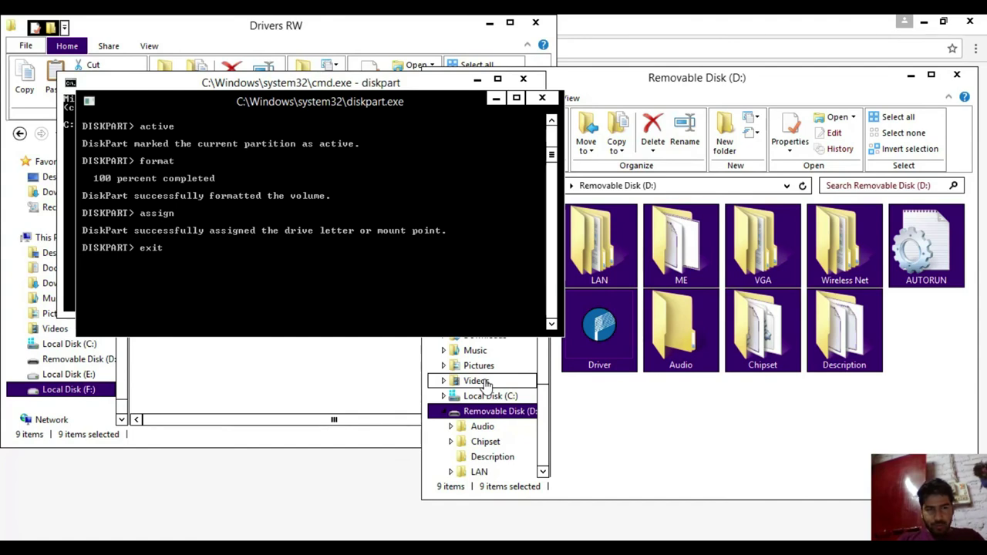
key(Return)
text(3e)
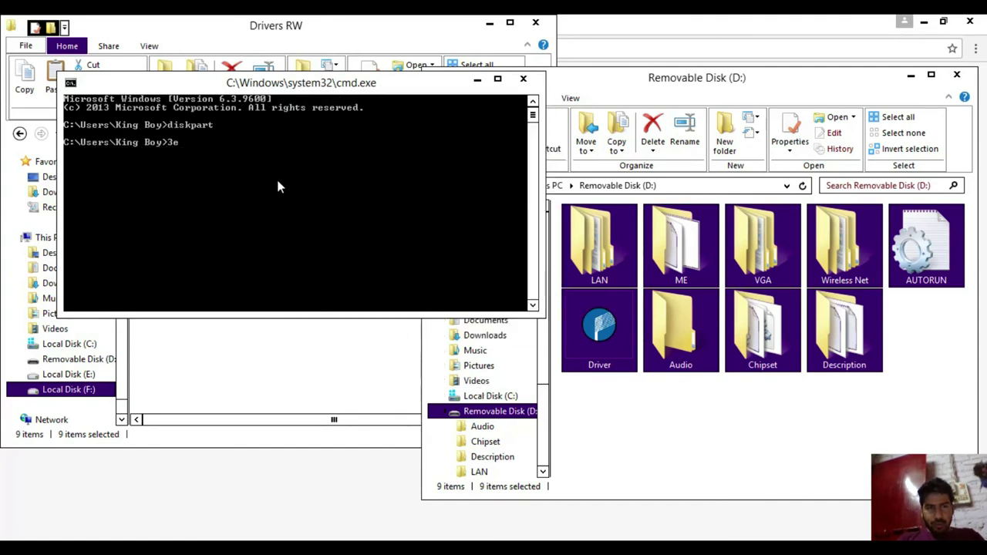
text(e)
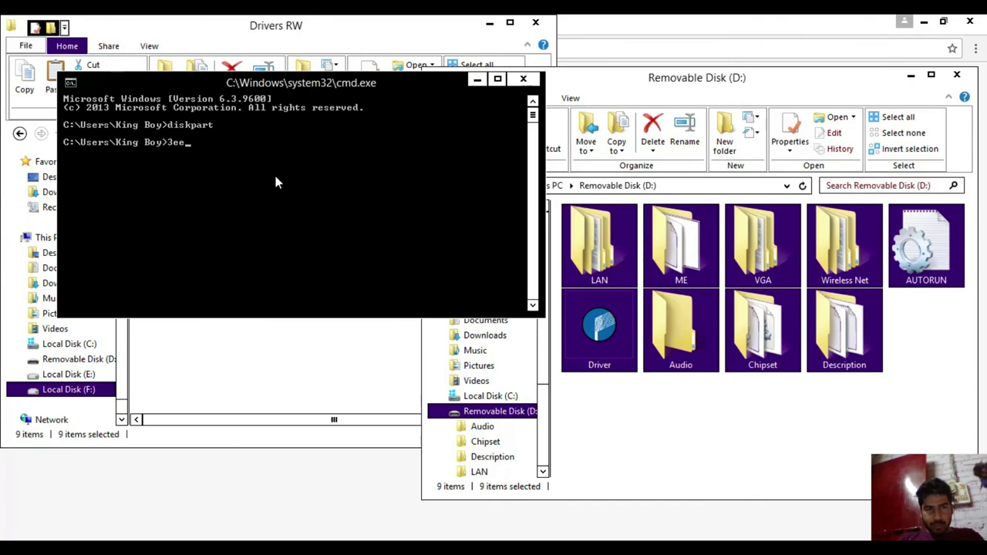
key(BackSpace)
key(BackSpace)
key(BackSpace)
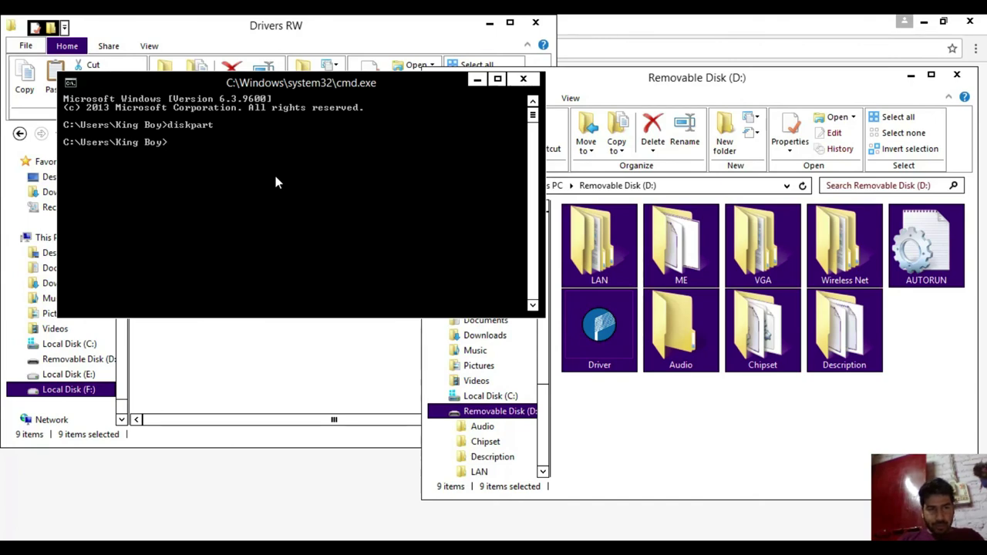
text(exit)
key(Return)
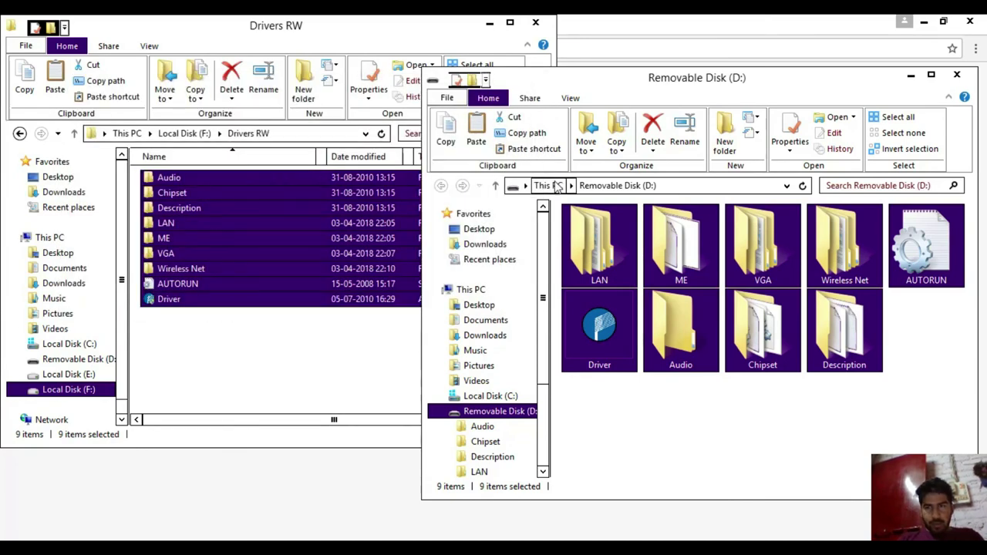
- Close the Removable Disk (D:) and Drivers RW windows and open a maximized This PC window
click(957, 74)
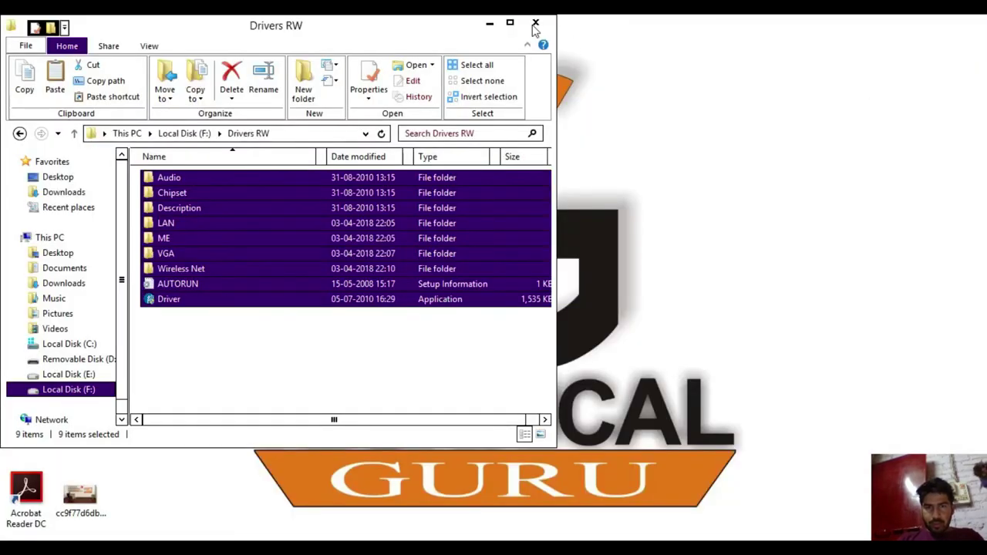
click(536, 24)
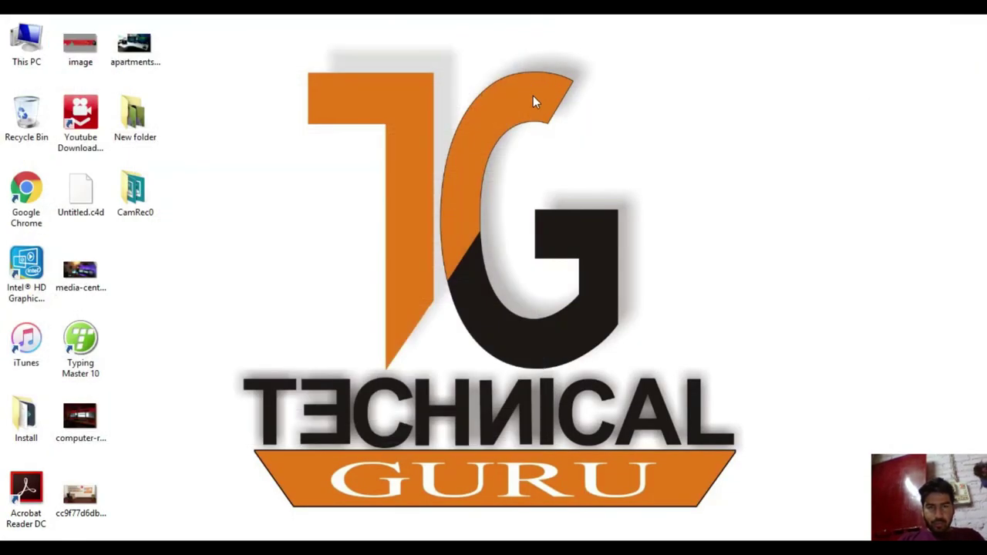
key(super+e)
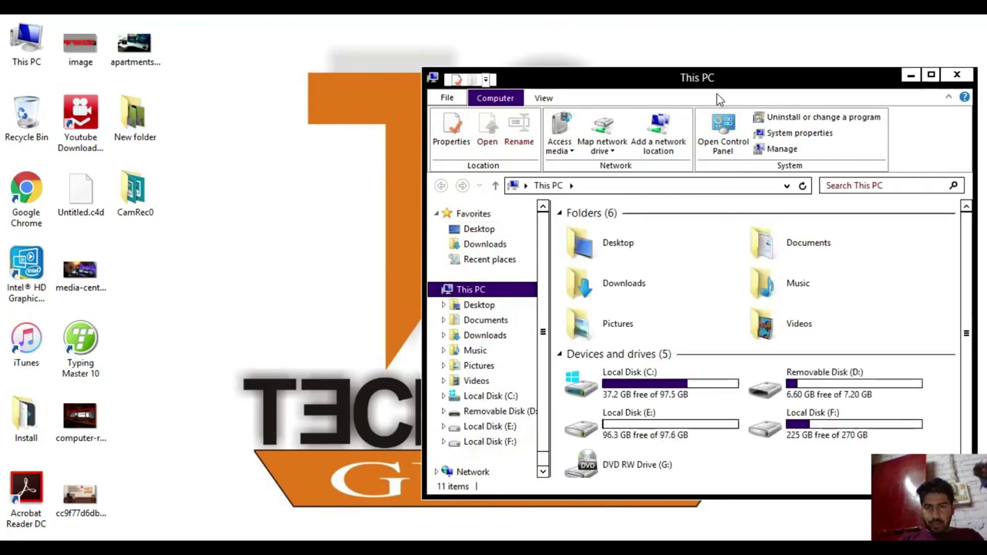
double_click(732, 83)
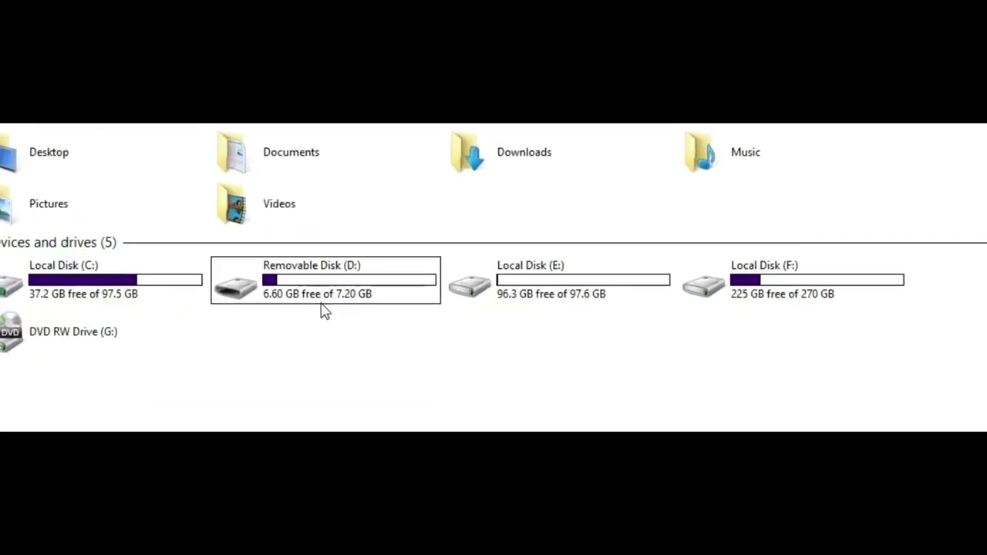
- Select Removable Disk (D:) in This PC to check its drive icon and free space
mouse_move(408, 309)
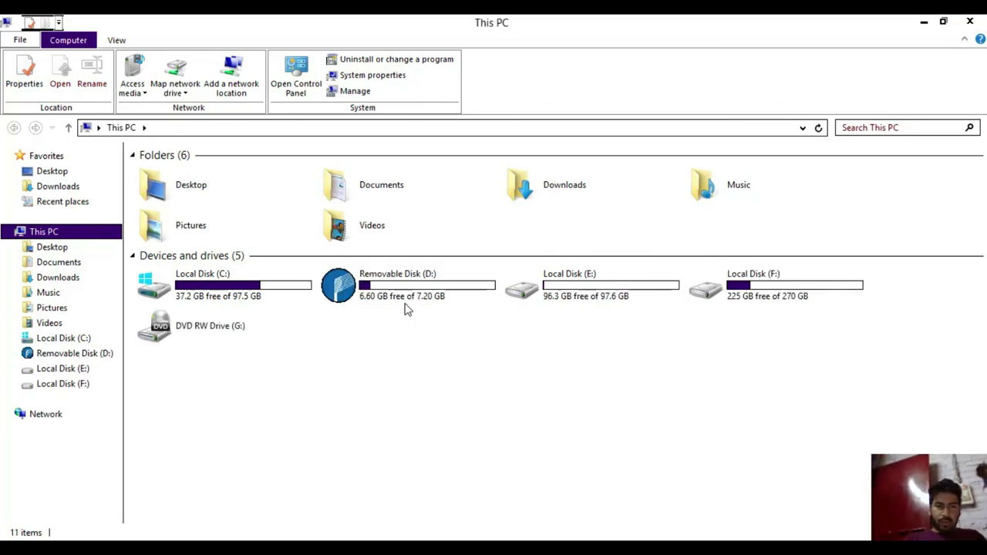
click(535, 23)
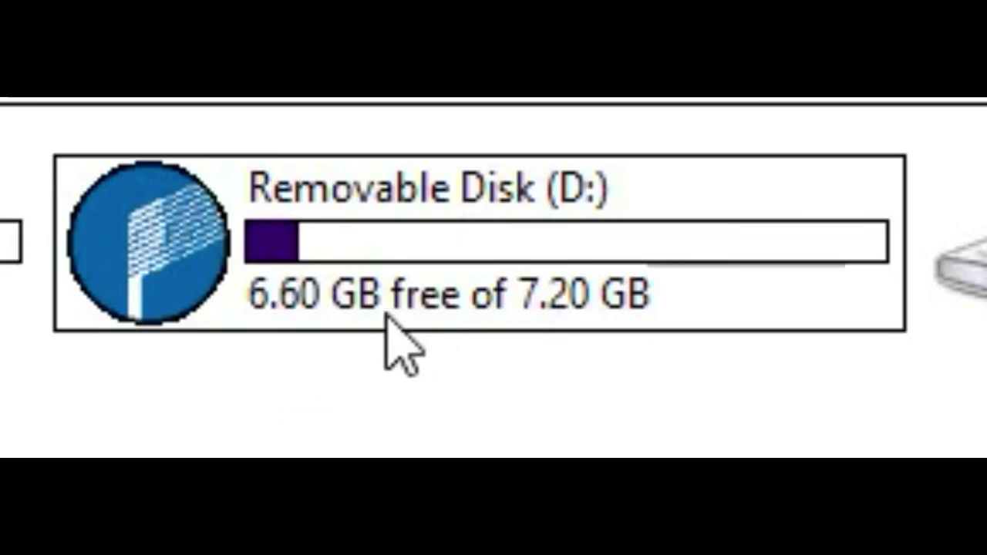
click(387, 320)
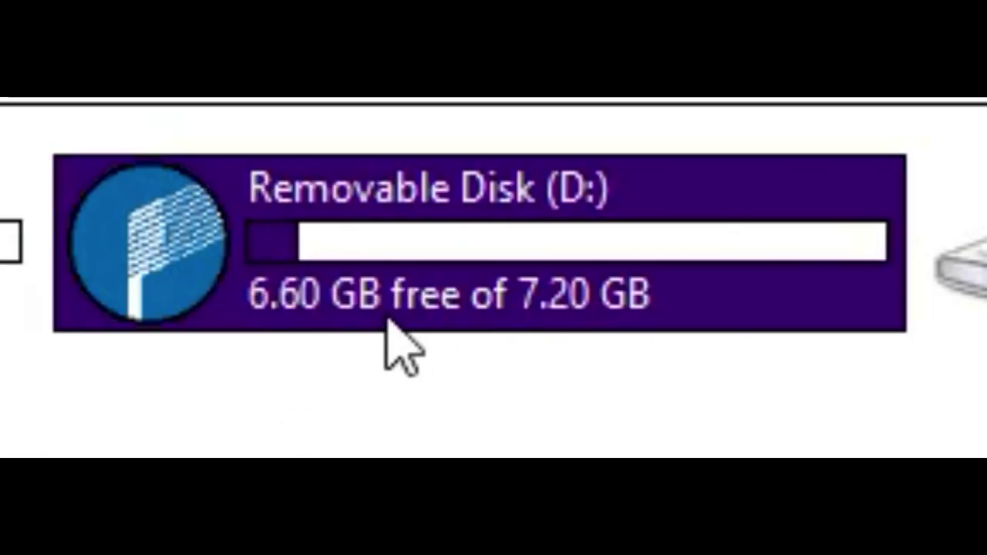